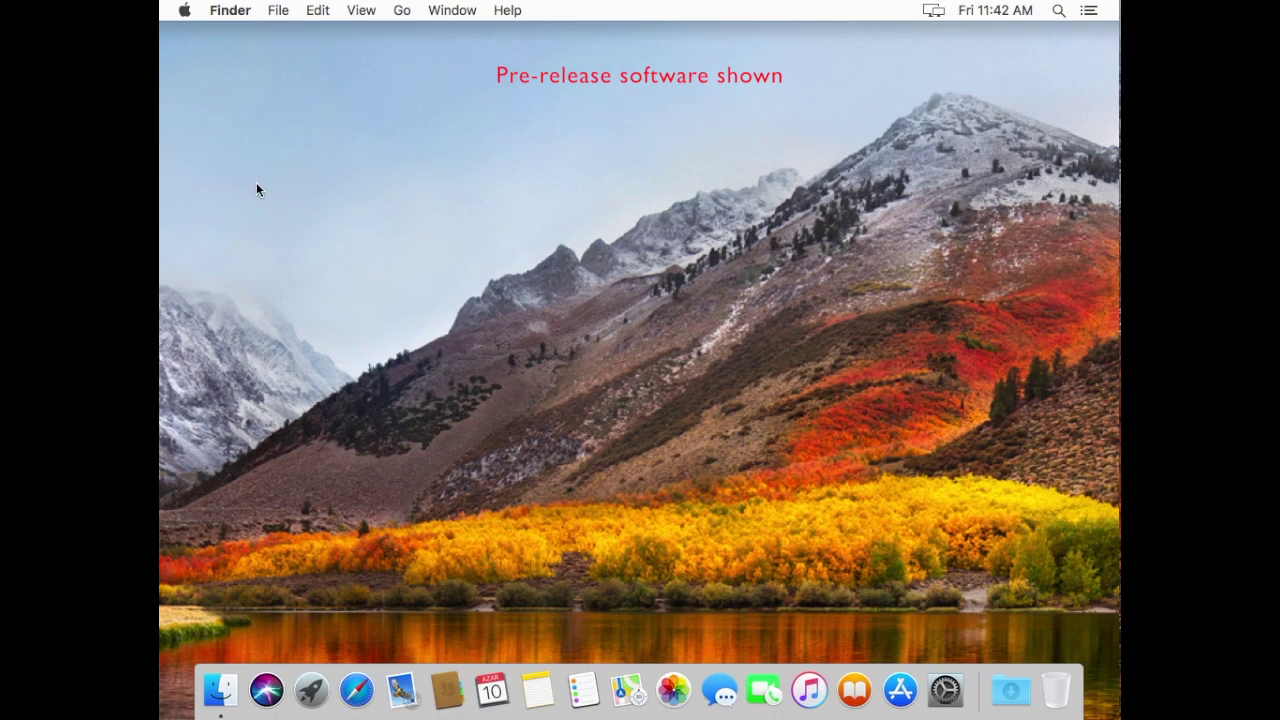
- Review the Login Options in Users & Groups, then close System Preferences
{"action": "left_click", "coordinate": [945, 688]}
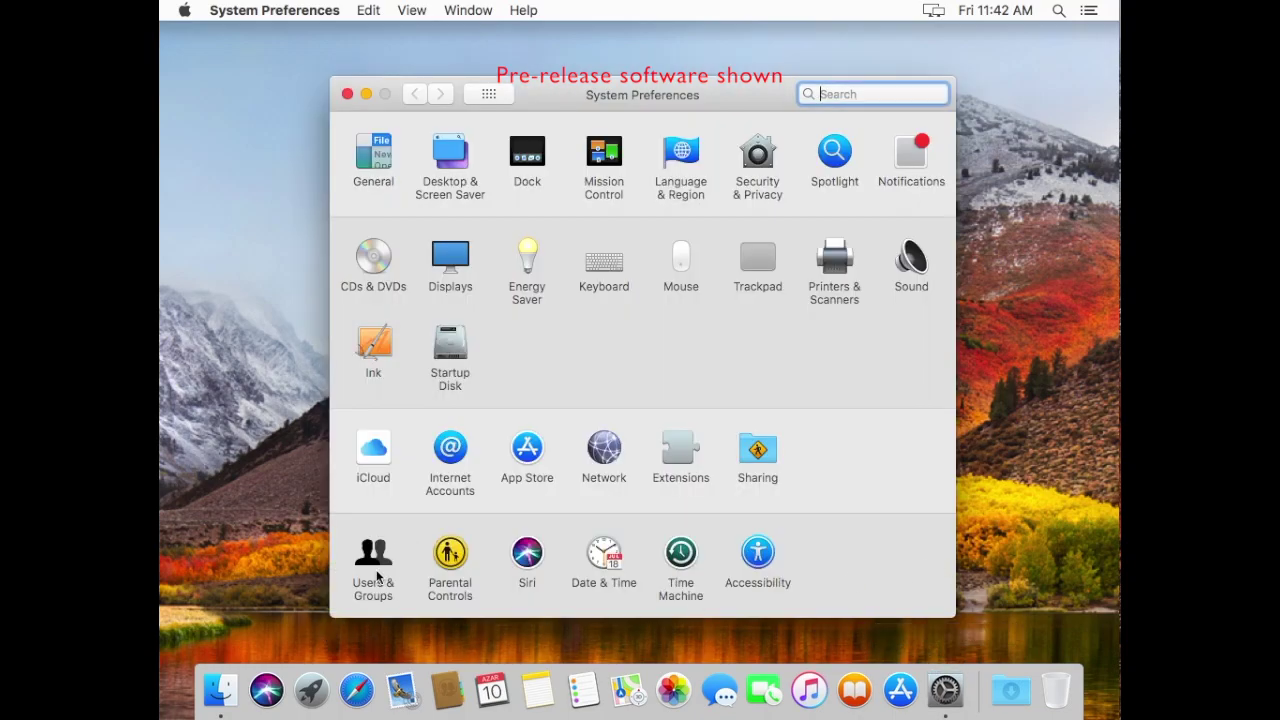
{"action": "left_click", "coordinate": [385, 561]}
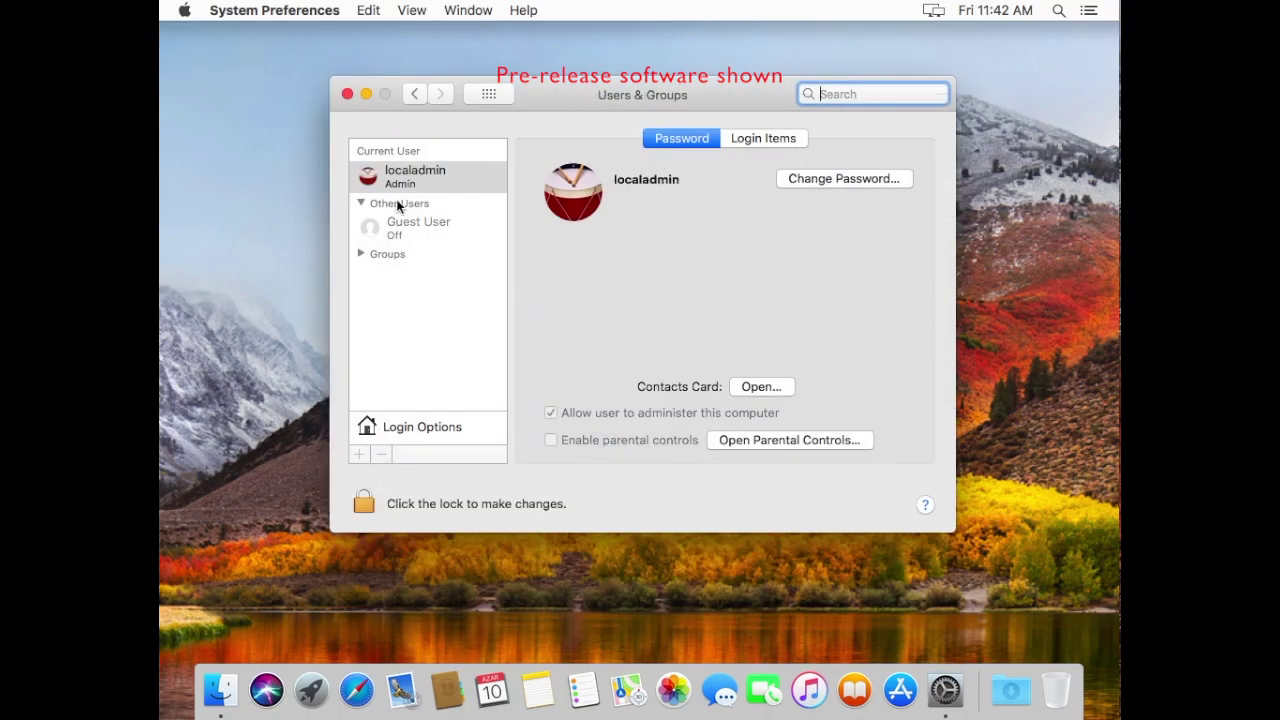
{"action": "left_click", "coordinate": [477, 436]}
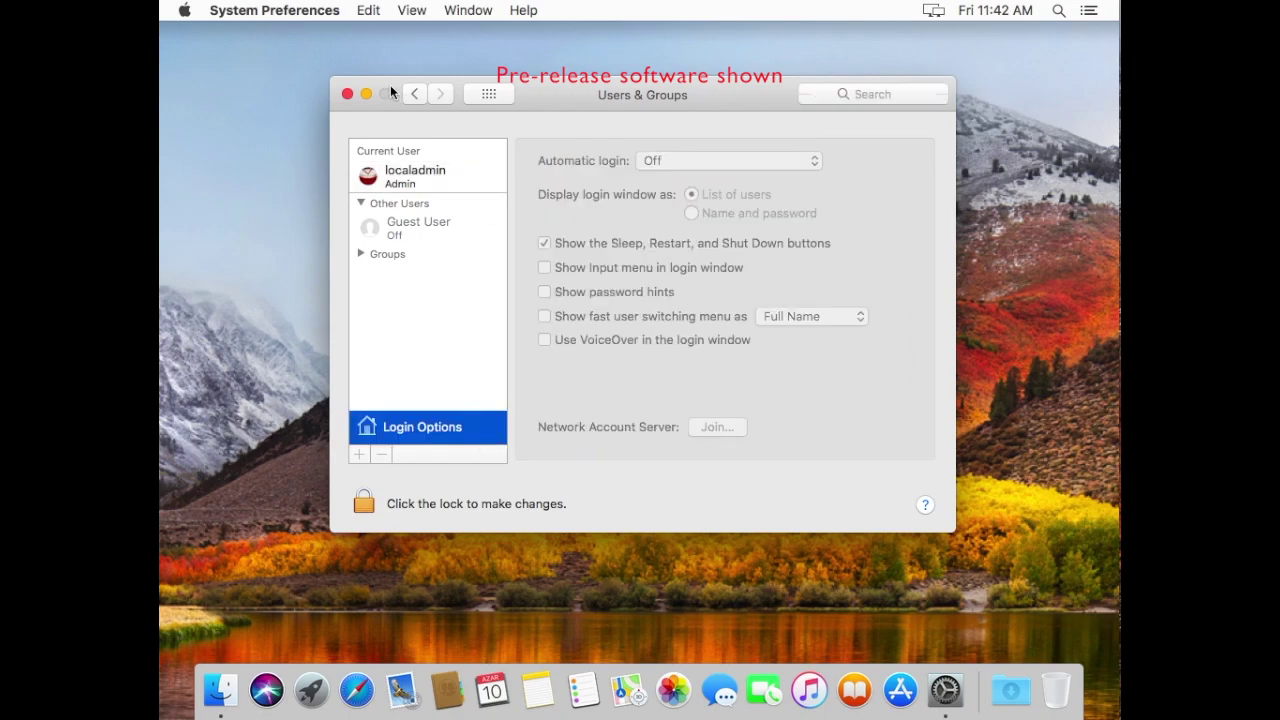
{"action": "left_click", "coordinate": [348, 94]}
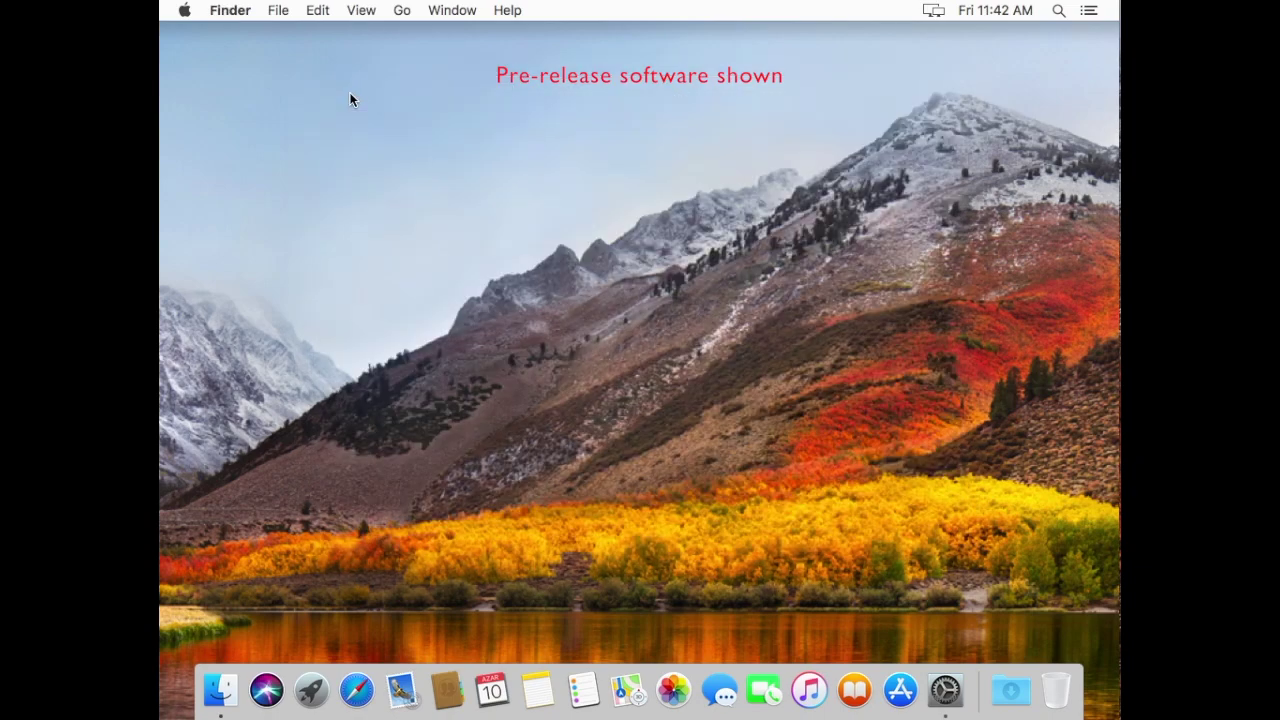
- Log out of the admin account from the Apple menu and confirm
{"action": "left_click", "coordinate": [185, 10]}
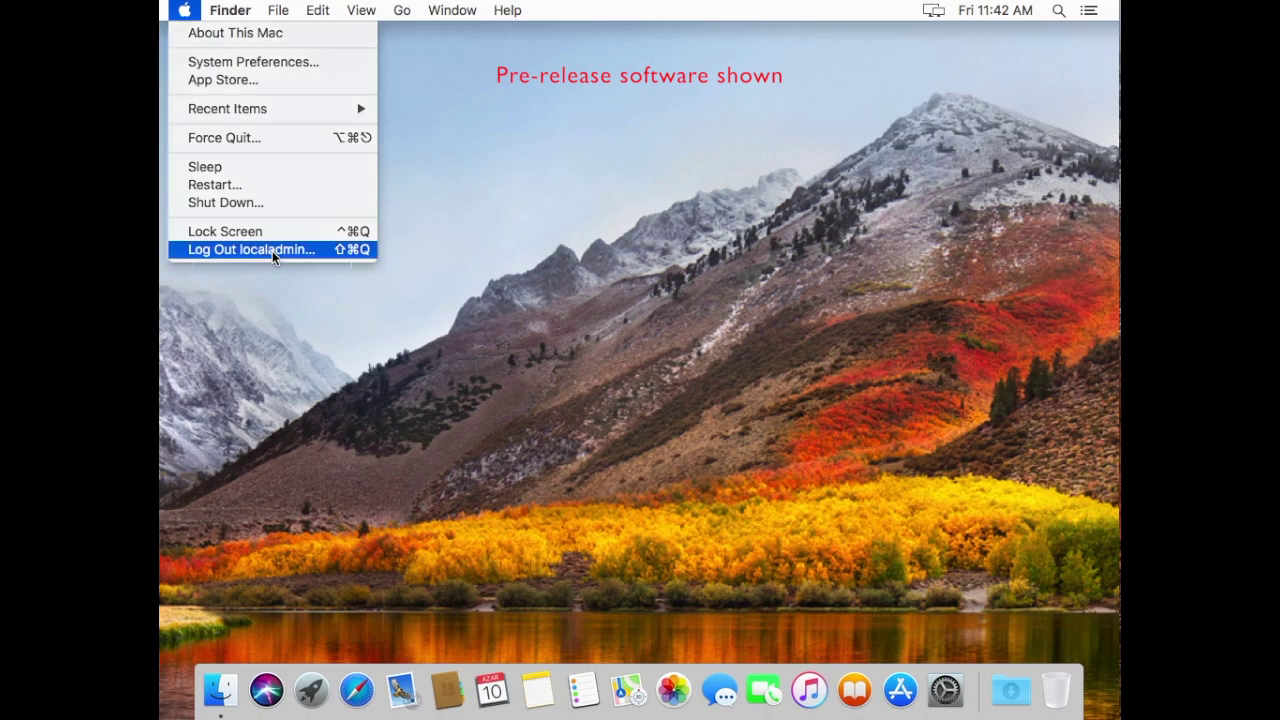
{"action": "left_click", "coordinate": [272, 251]}
{"action": "left_click", "coordinate": [783, 288]}
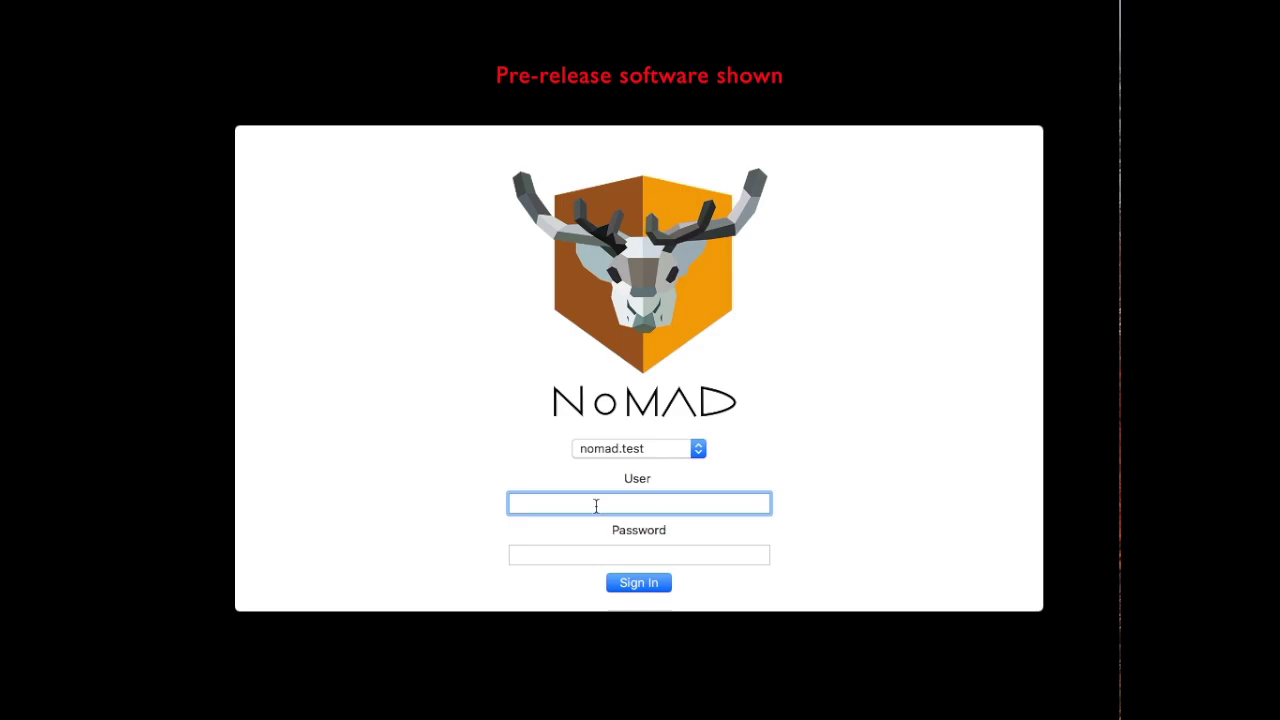
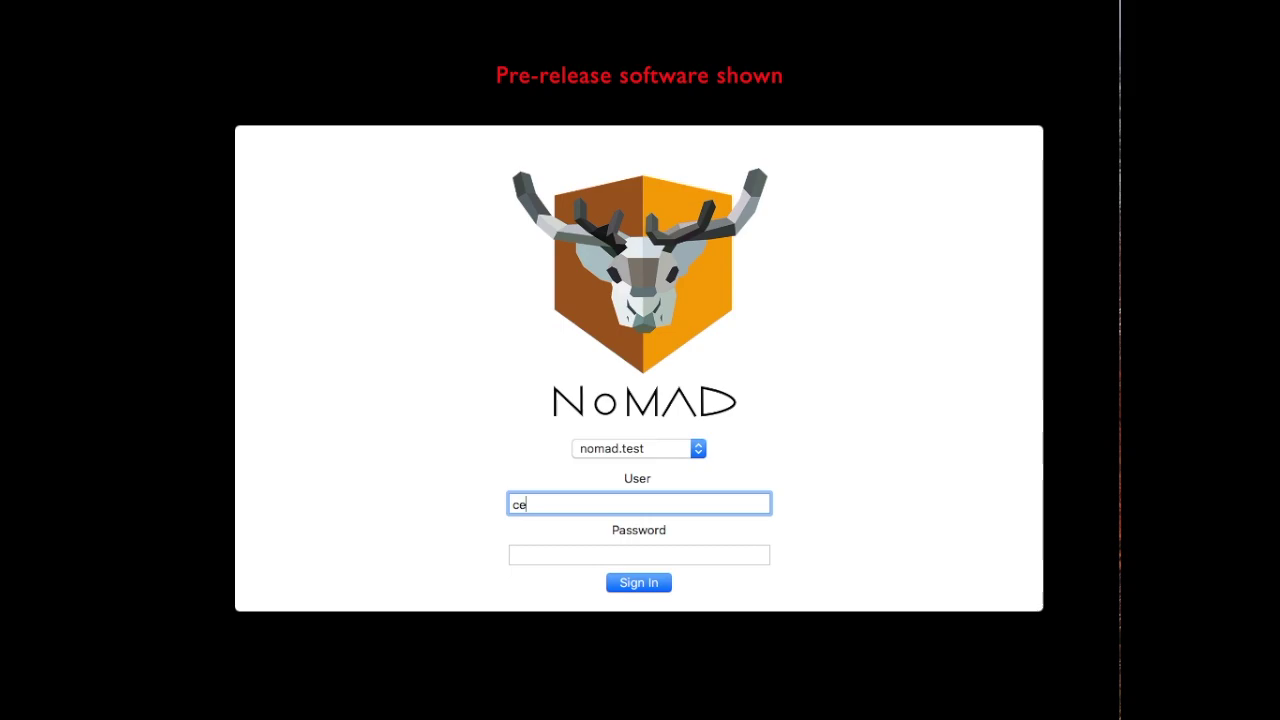
- Sign in at the NoMAD Login window with the directory user's username and password
{"action": "key", "text": "Tab"}
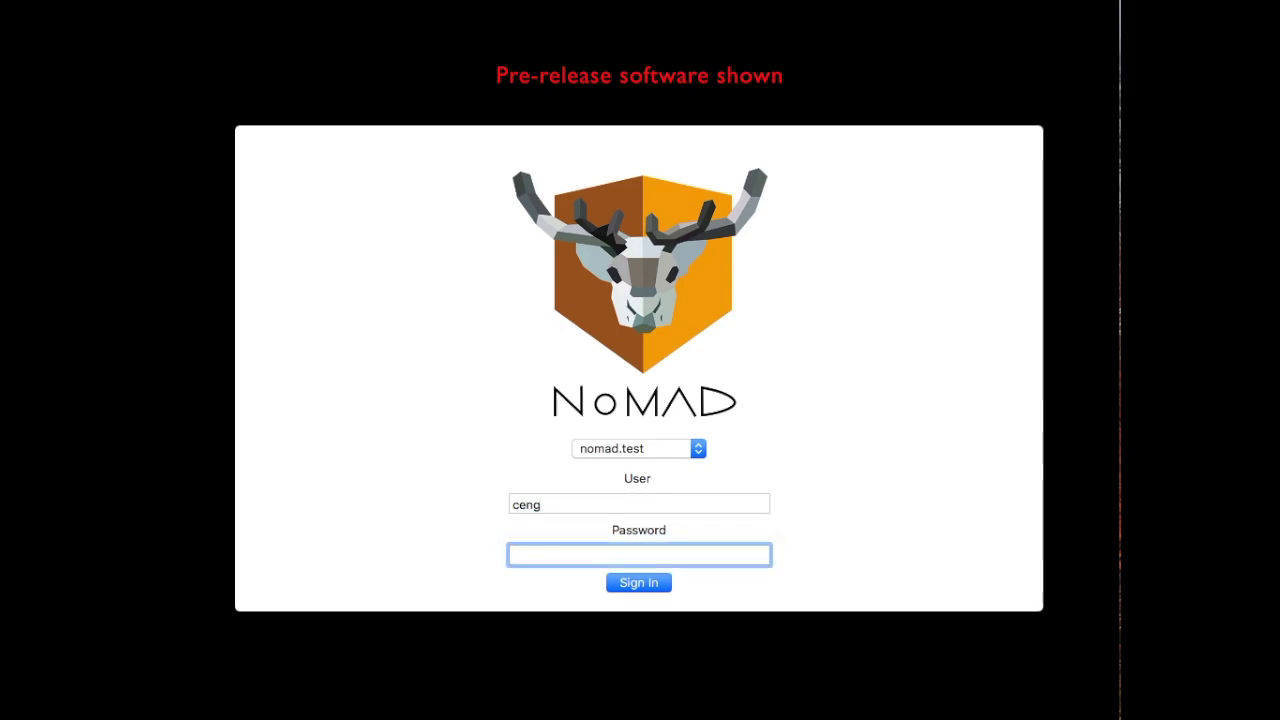
{"action": "type", "text": "•••••"}
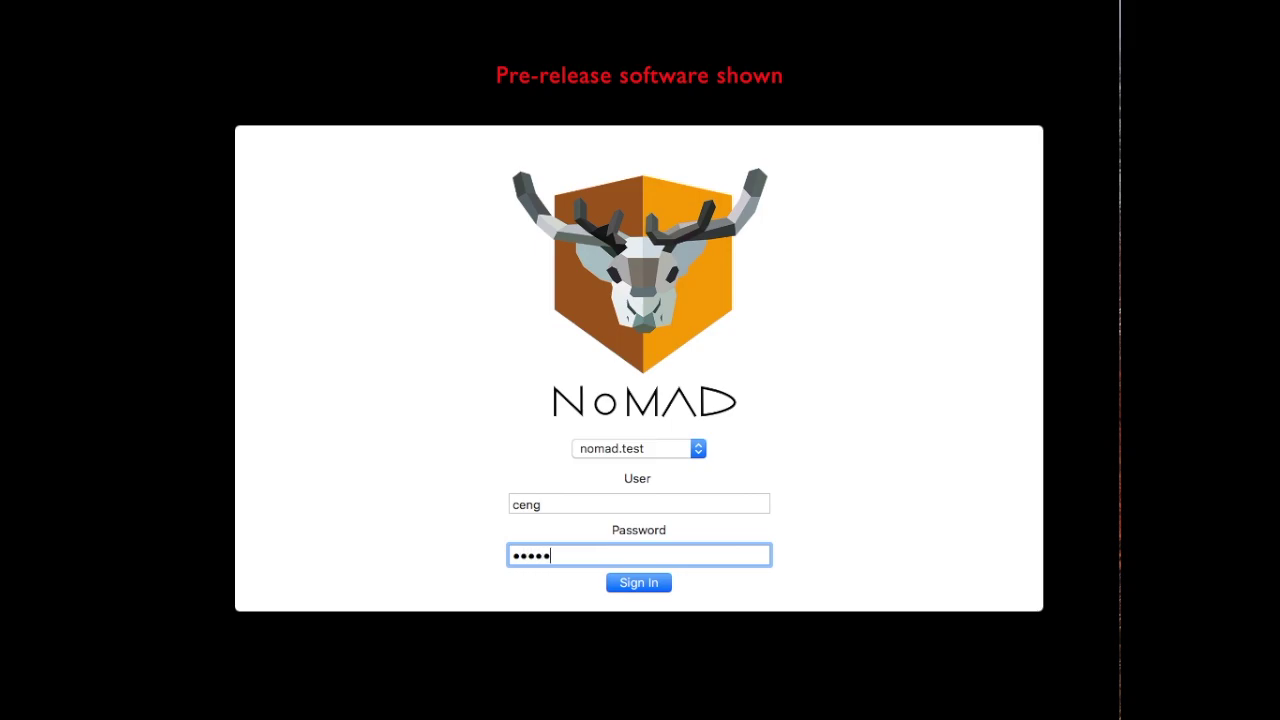
{"action": "type", "text": "•••"}
{"action": "key", "text": "Return"}
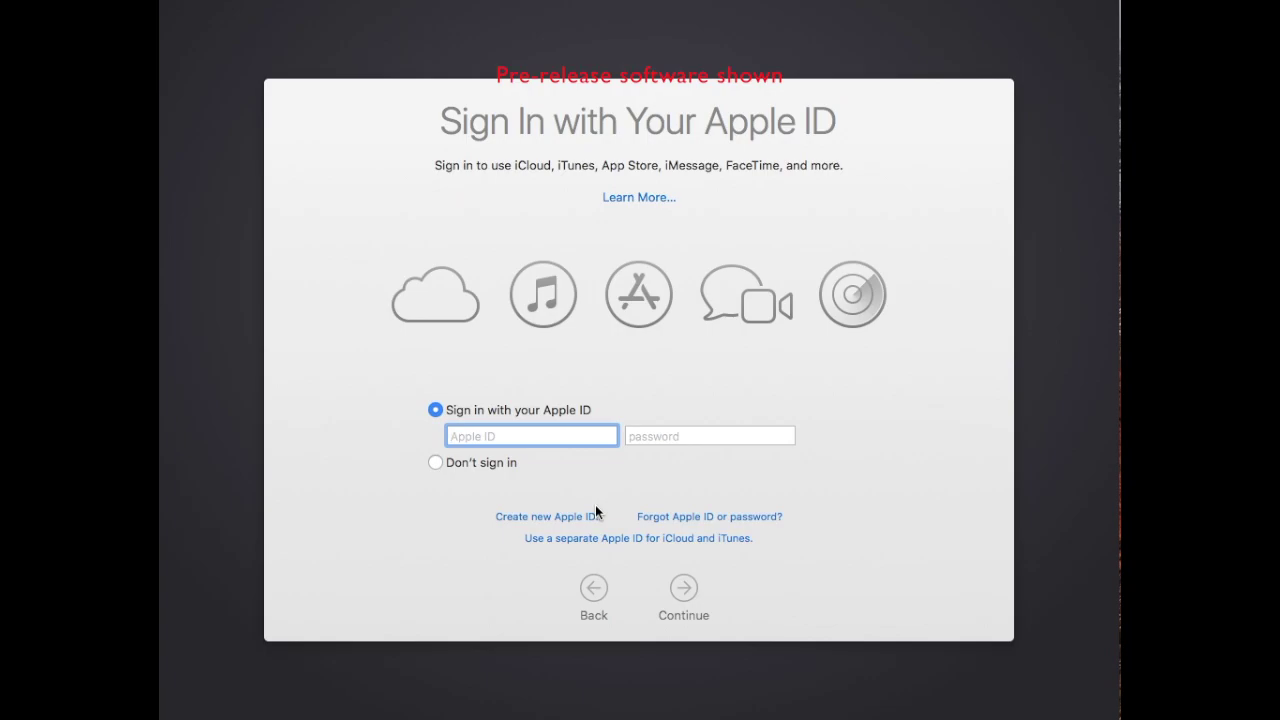
- Choose Don't Sign In at the Apple ID step and confirm Skip to finish setup
{"action": "left_click", "coordinate": [471, 467]}
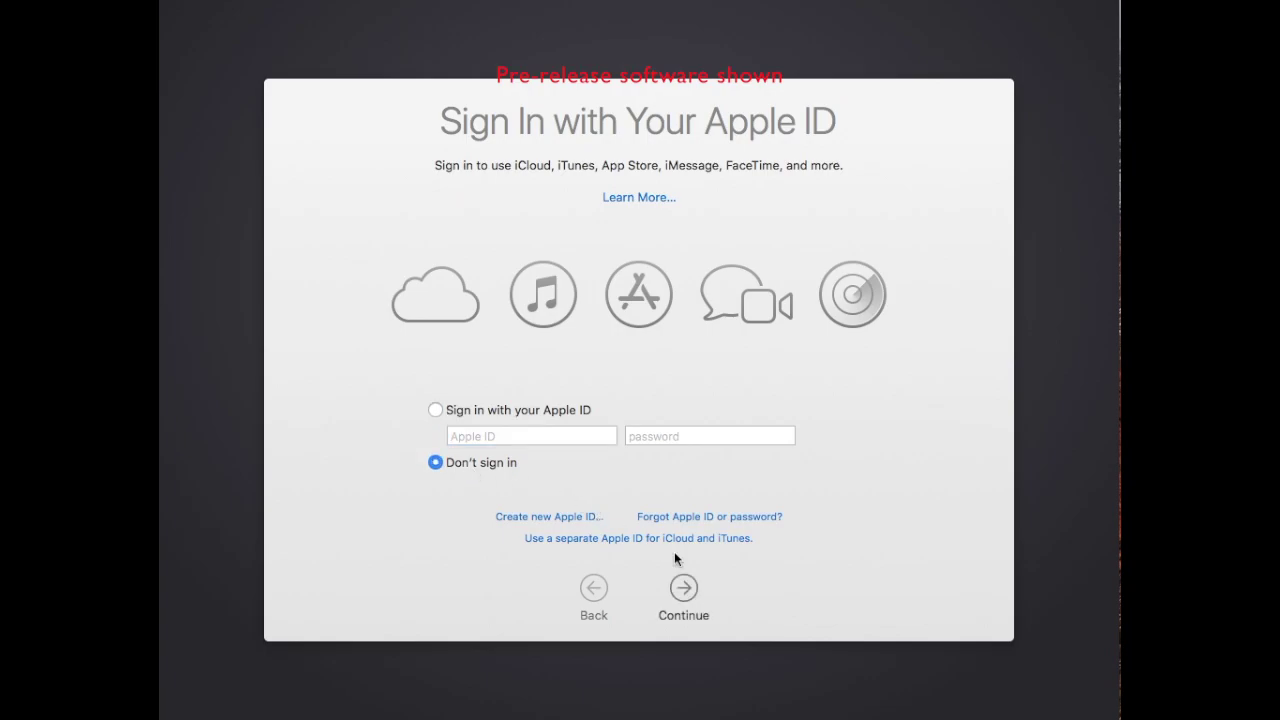
{"action": "left_click", "coordinate": [684, 588]}
{"action": "left_click", "coordinate": [808, 177]}
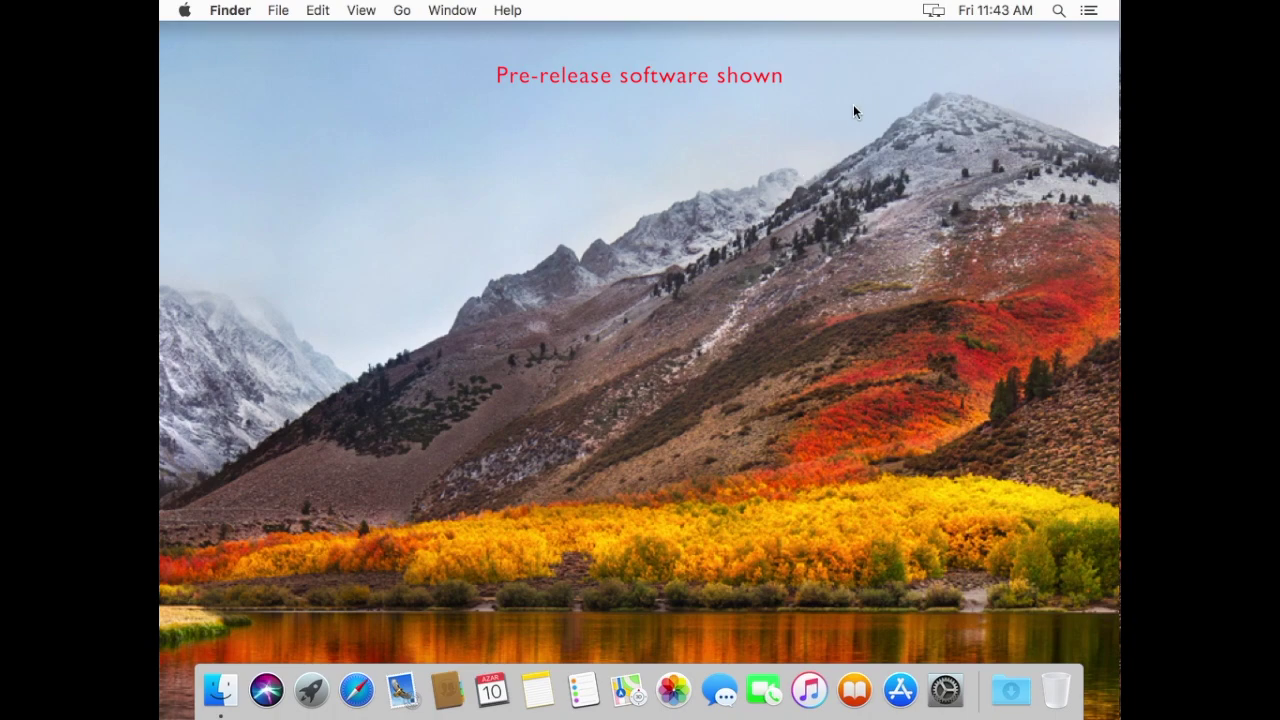
- Confirm in Users & Groups that the directory user is a Standard account, then bring Finder forward
{"action": "left_click", "coordinate": [945, 688]}
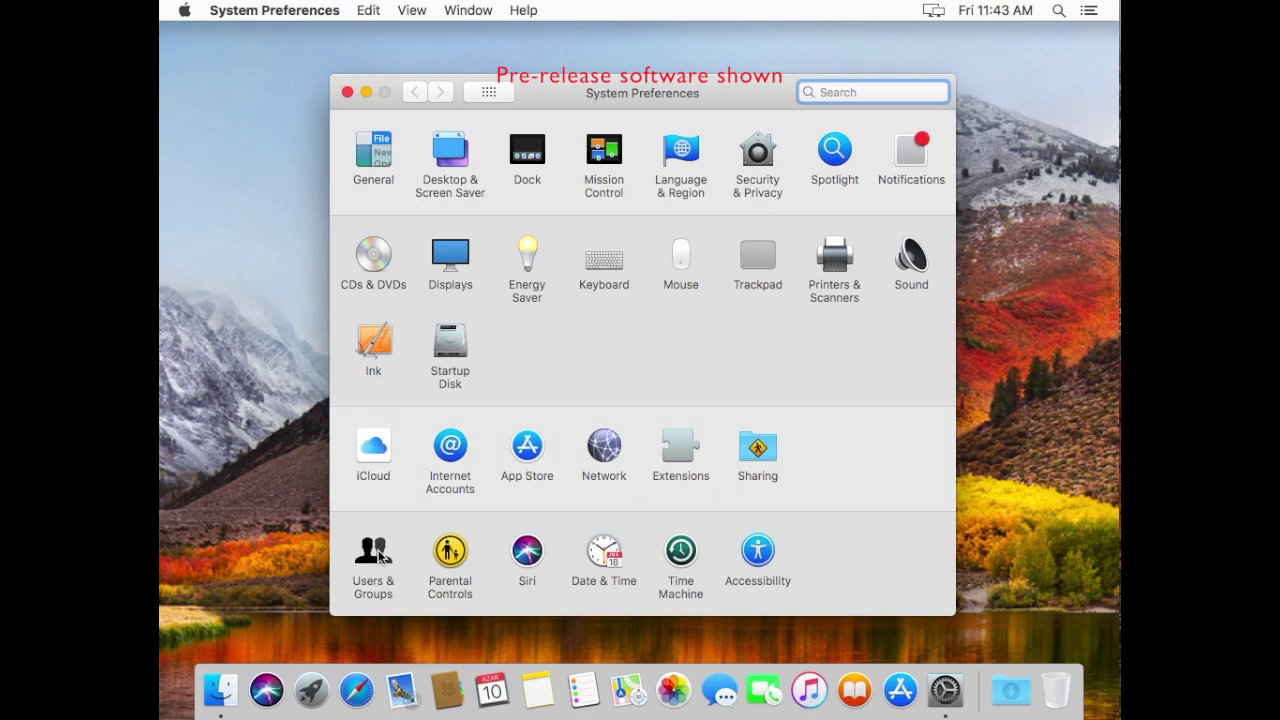
{"action": "left_click", "coordinate": [382, 555]}
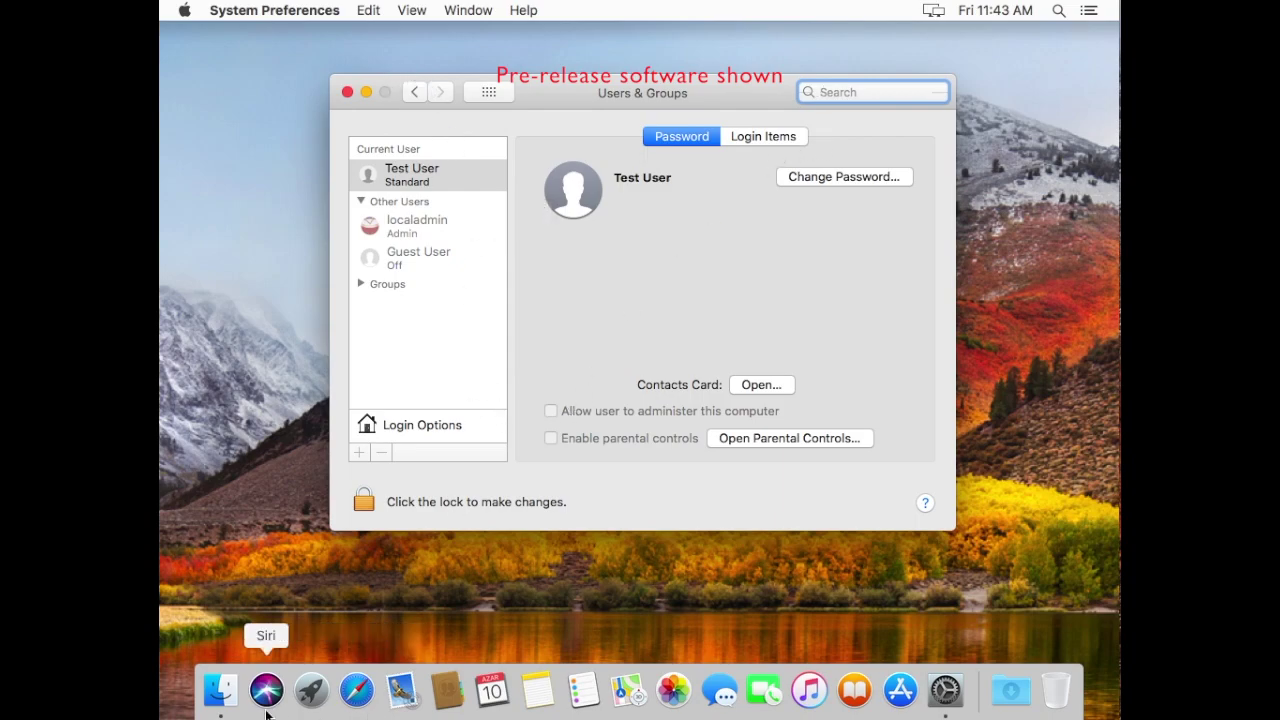
{"action": "left_click", "coordinate": [229, 697]}
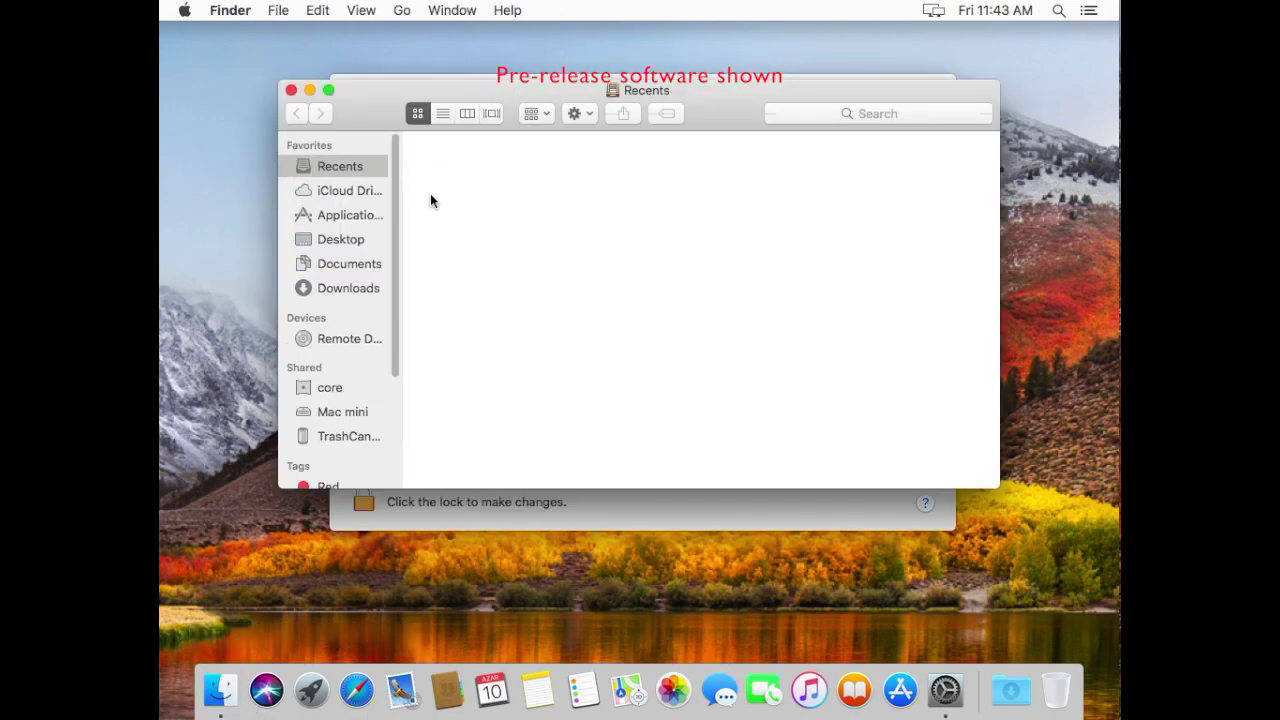
{"action": "left_click", "coordinate": [402, 11]}
- Inspect the new user's home folder via Go > Home, then close the Finder window
{"action": "left_click", "coordinate": [447, 180]}
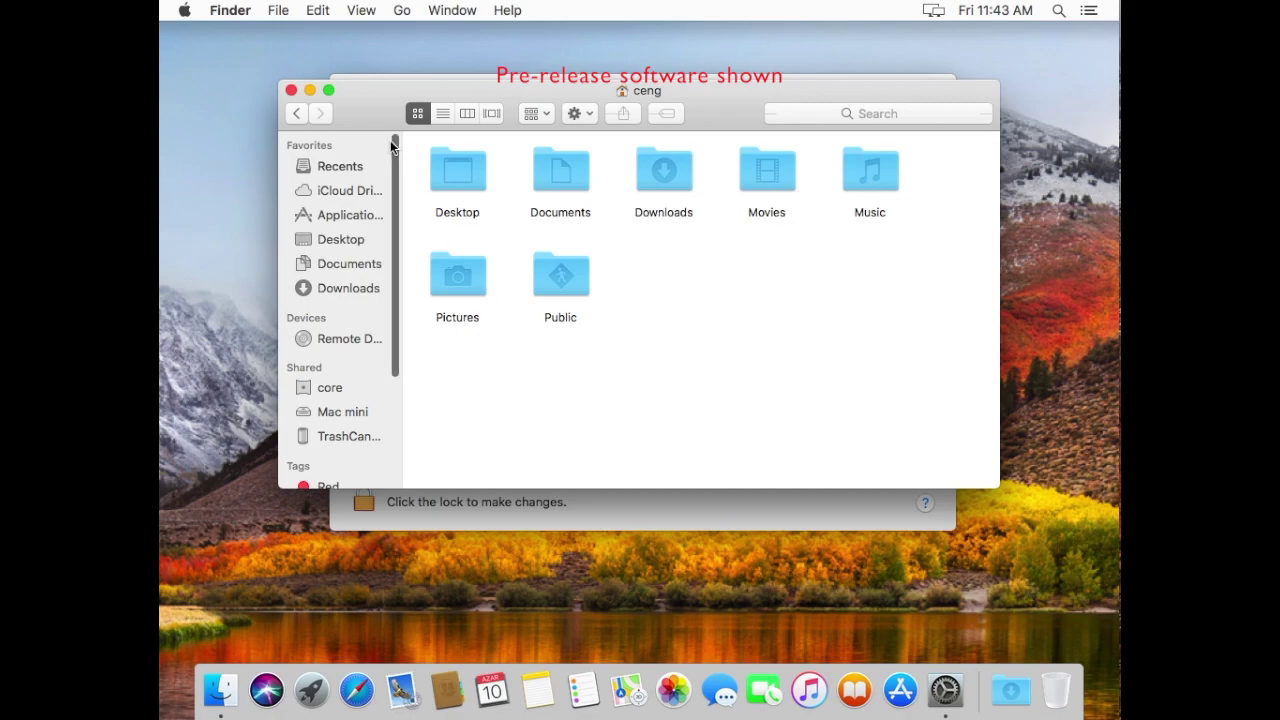
{"action": "left_click", "coordinate": [291, 90]}
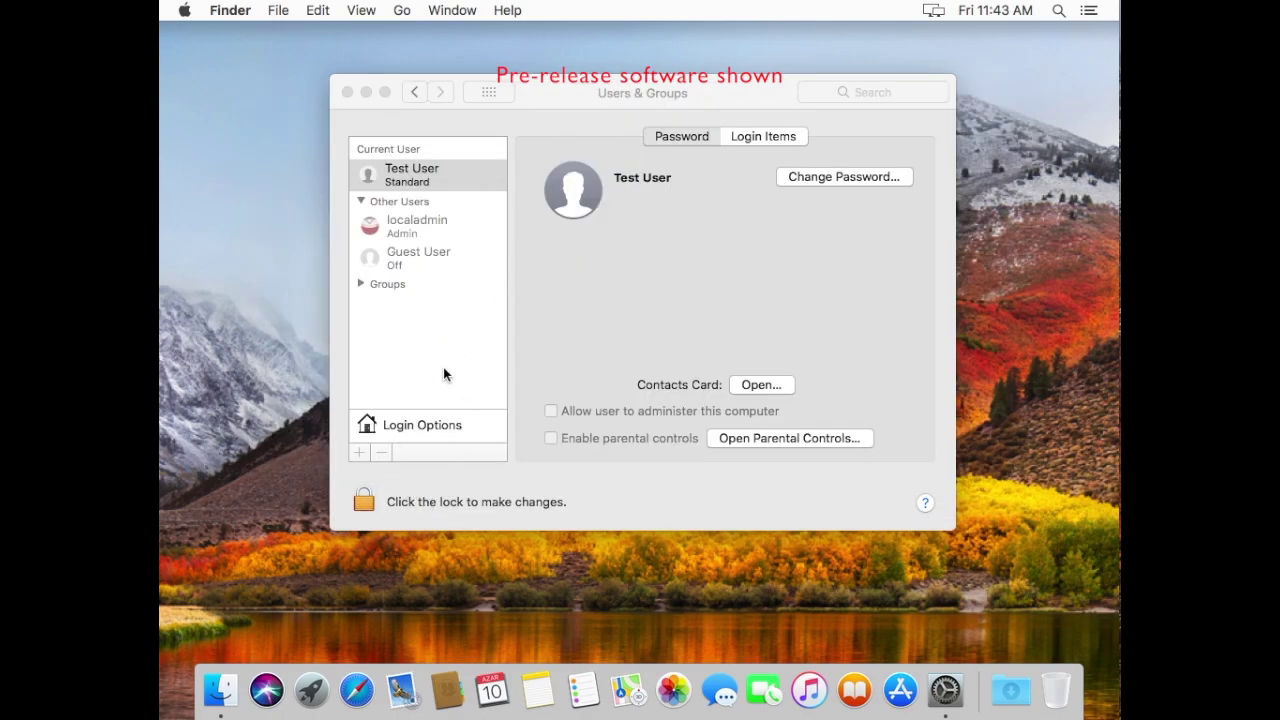
- Check Login Options, close System Preferences, and log out Test User from the Apple menu
{"action": "left_click", "coordinate": [446, 425]}
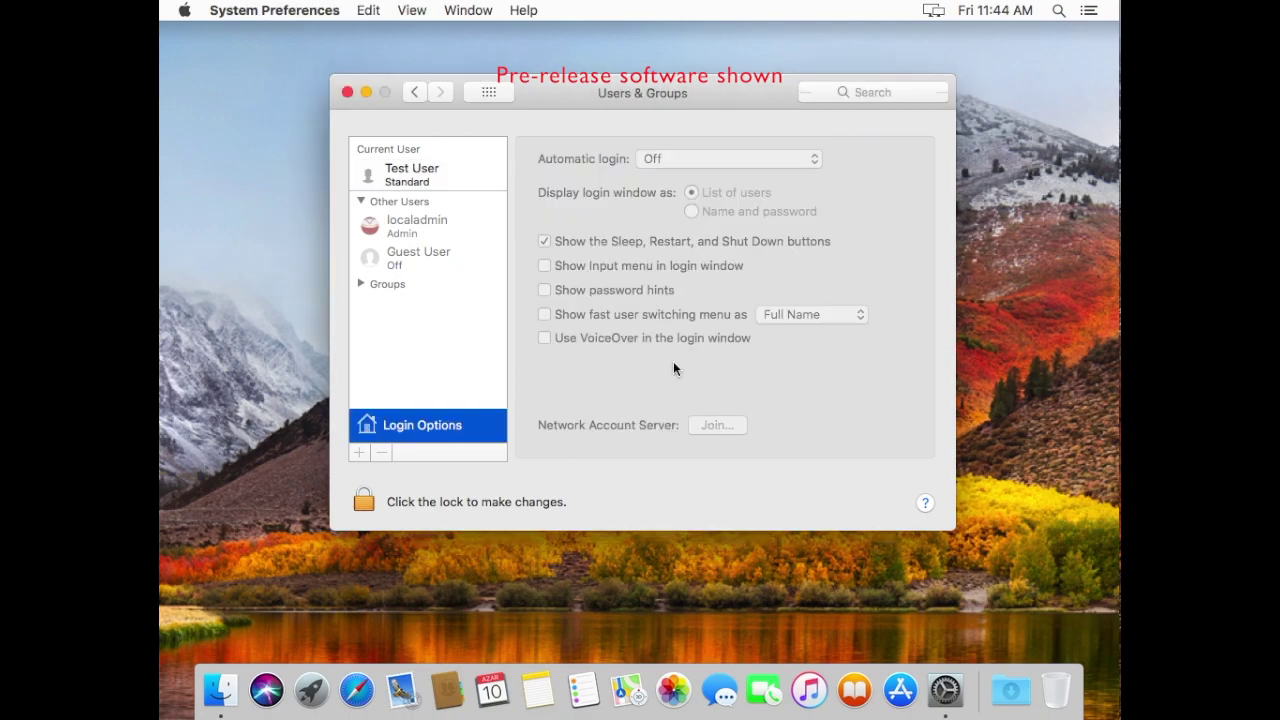
{"action": "left_click", "coordinate": [347, 92]}
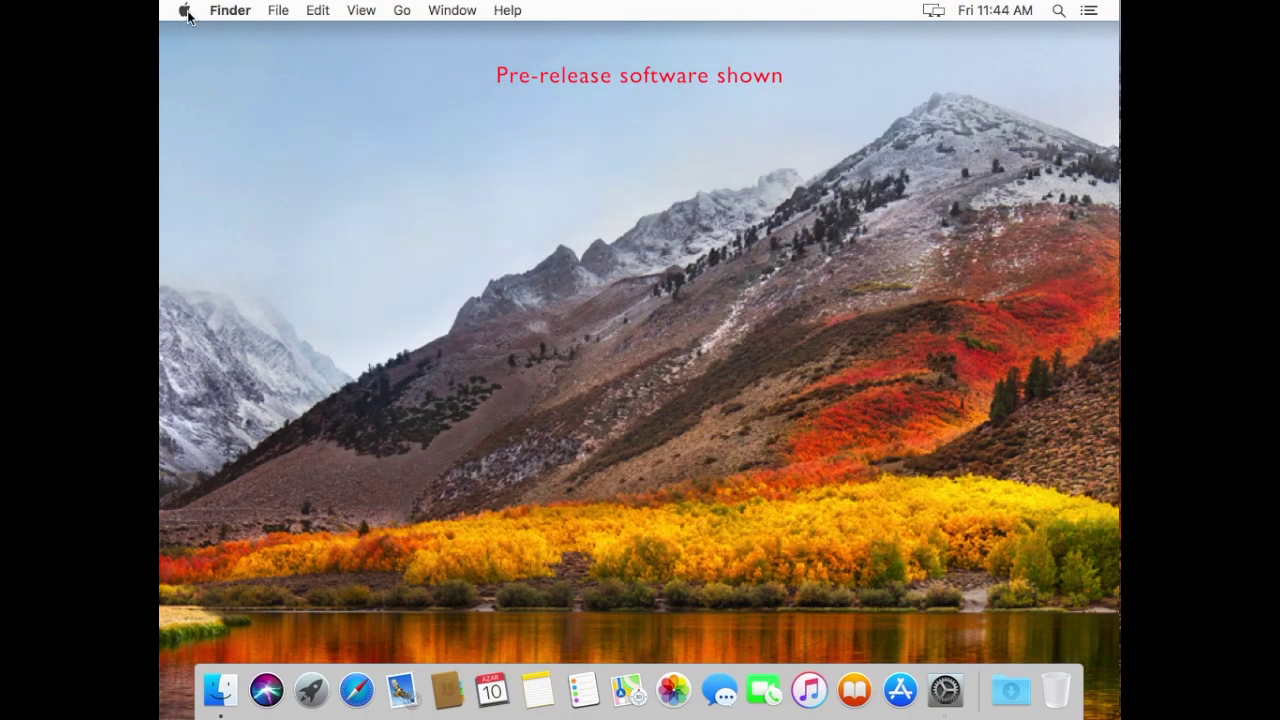
{"action": "left_click", "coordinate": [186, 12]}
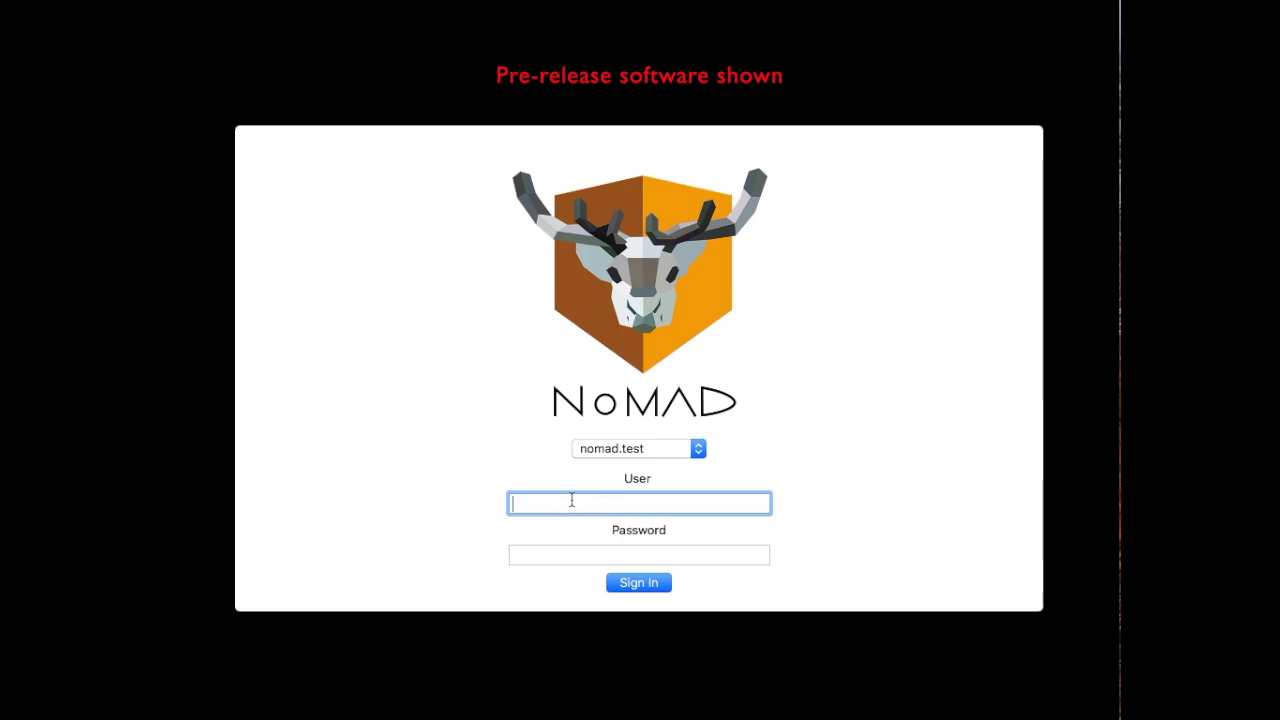
- Sign back in at NoMAD Login as localadmin with its password
{"action": "type", "text": "lo"}
{"action": "type", "text": "cal"}
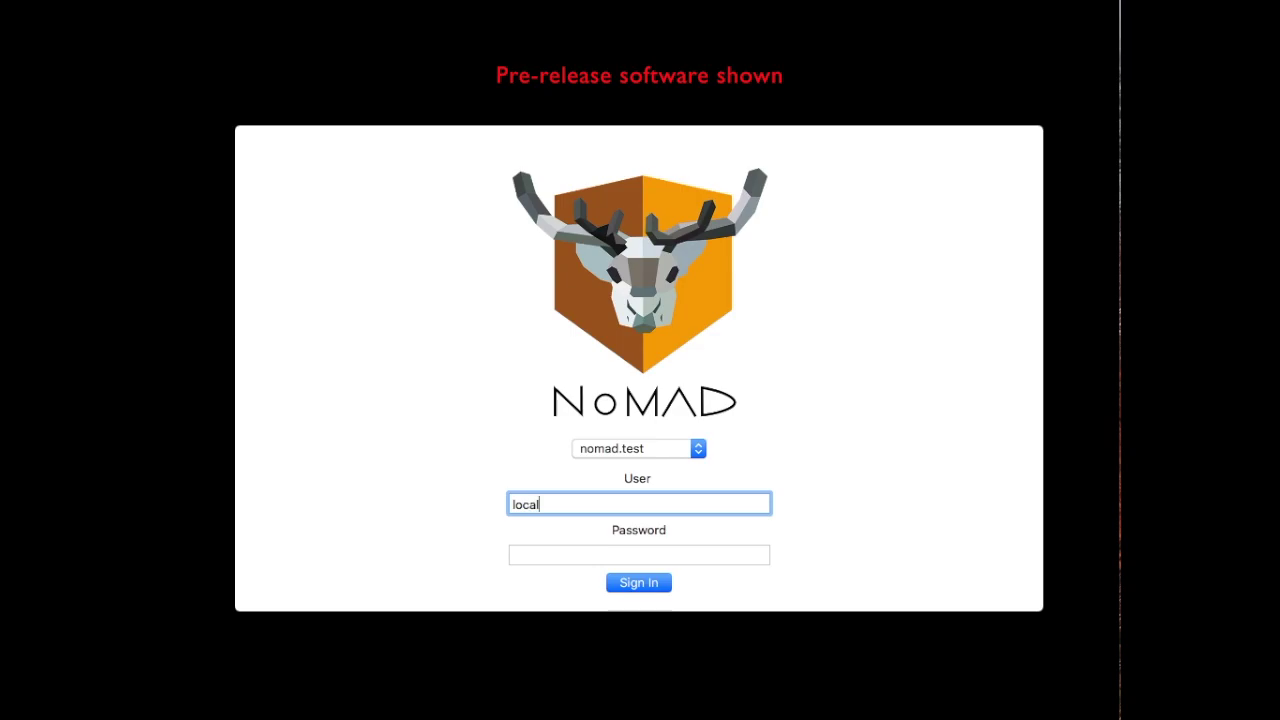
{"action": "type", "text": "admi"}
{"action": "type", "text": "n"}
{"action": "key", "text": "Tab"}
{"action": "type", "text": "•"}
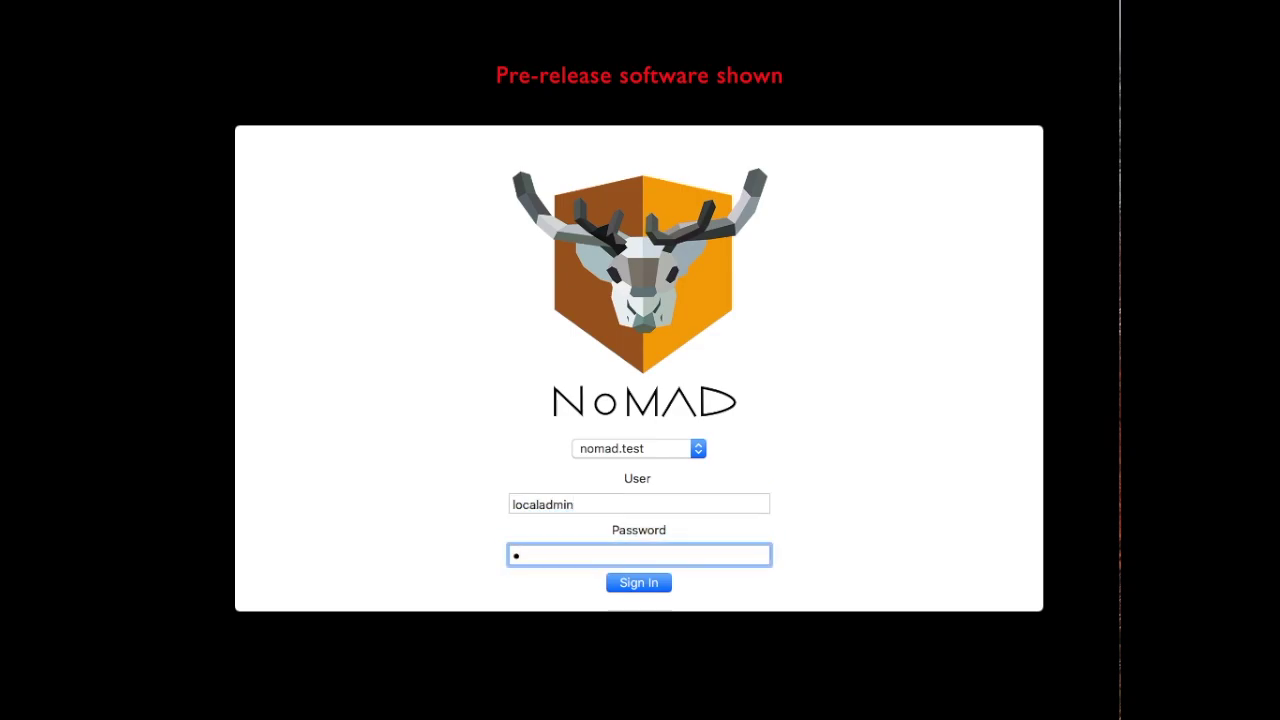
{"action": "type", "text": "••••••"}
{"action": "key", "text": "Return"}
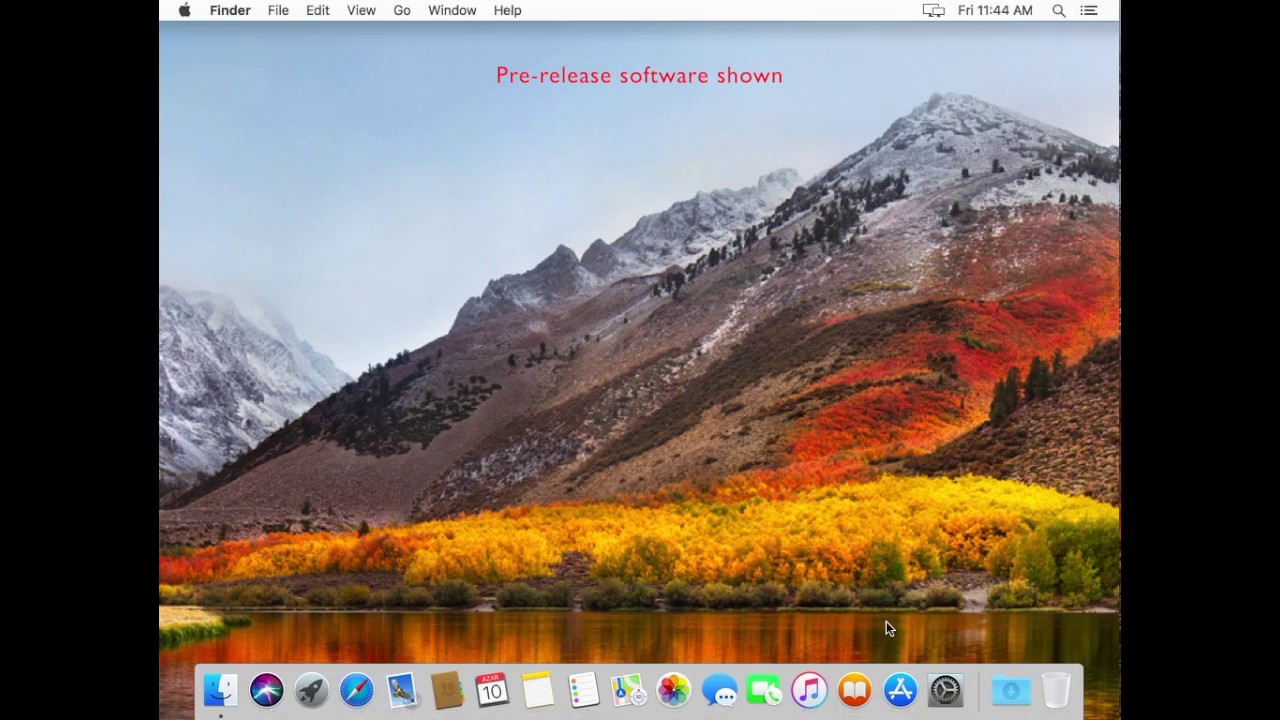
- Open Users & Groups to see localadmin as current user and Test User as Standard
{"action": "left_click", "coordinate": [945, 690]}
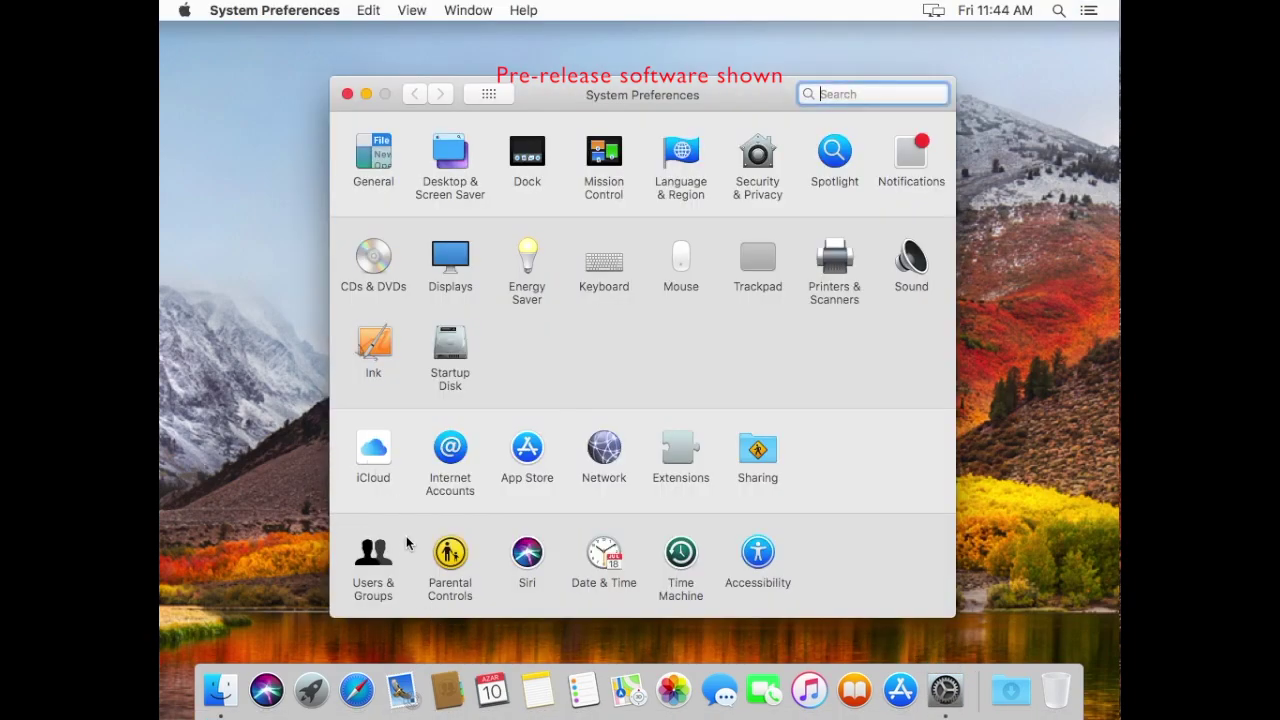
{"action": "left_click", "coordinate": [373, 560]}
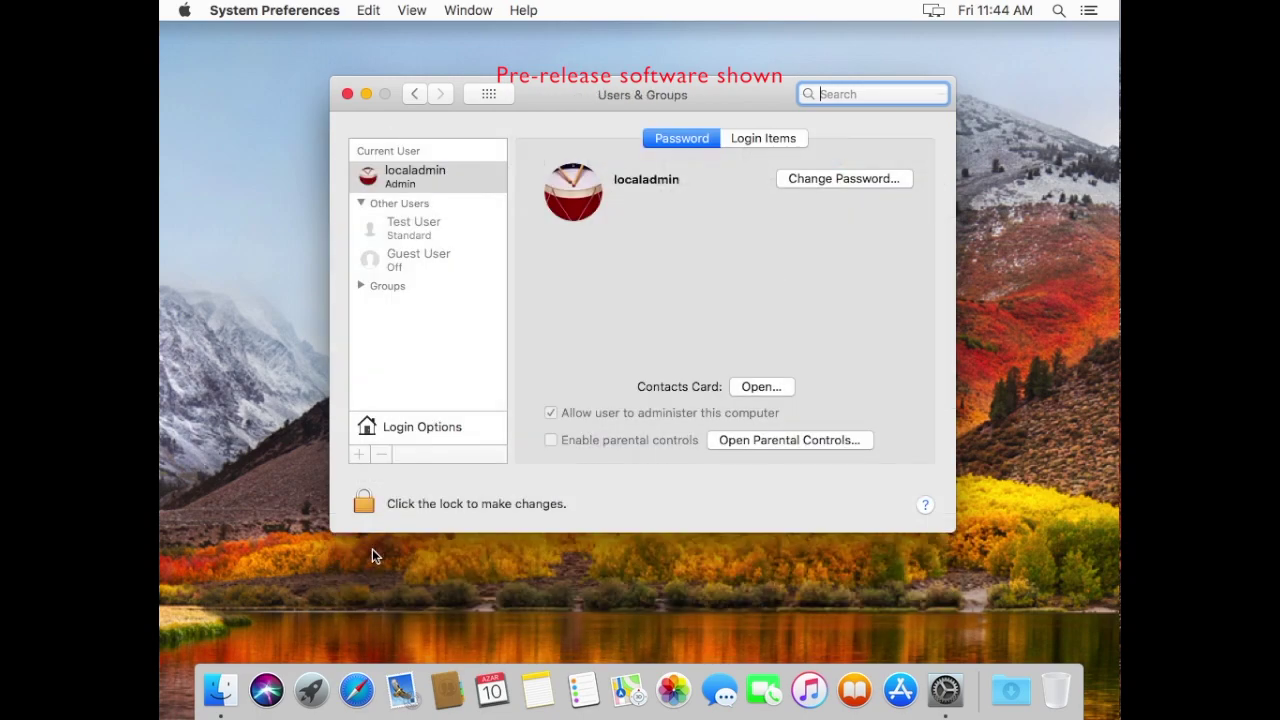